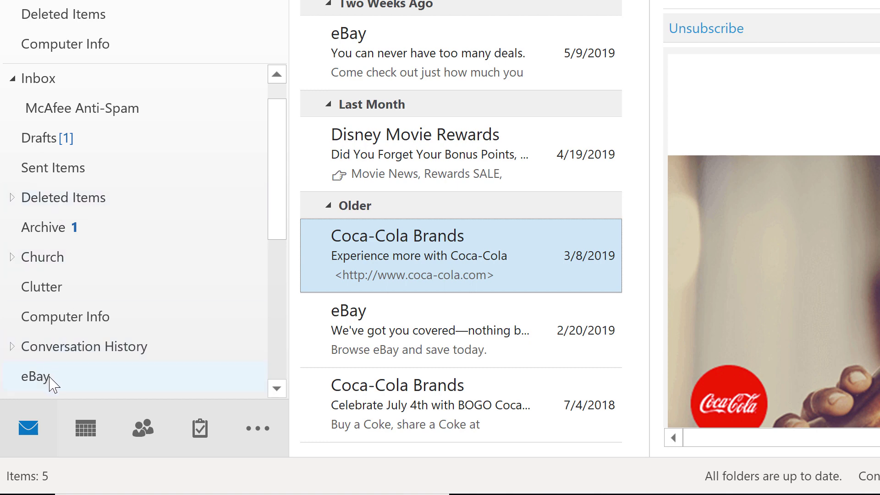
Create a new folder named 'Disney' under the Inbox from its context menu.
{"action": "right_click", "coordinate": [40, 84]}
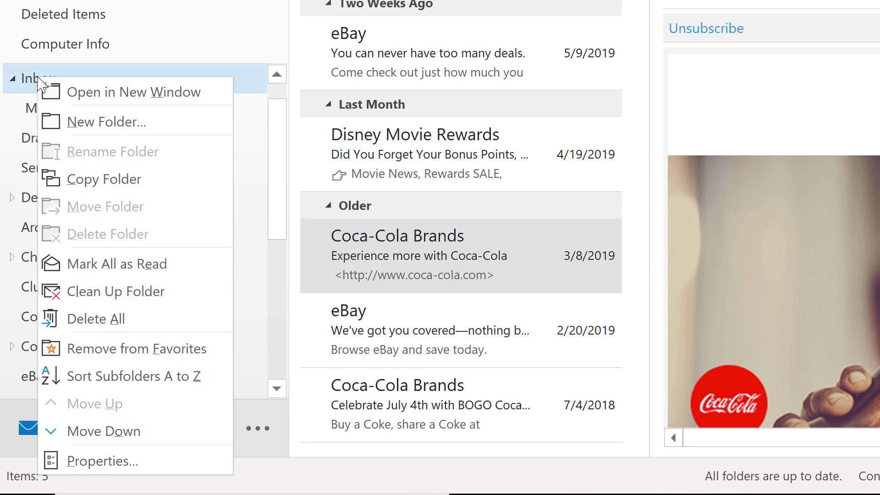
{"action": "left_click", "coordinate": [101, 125]}
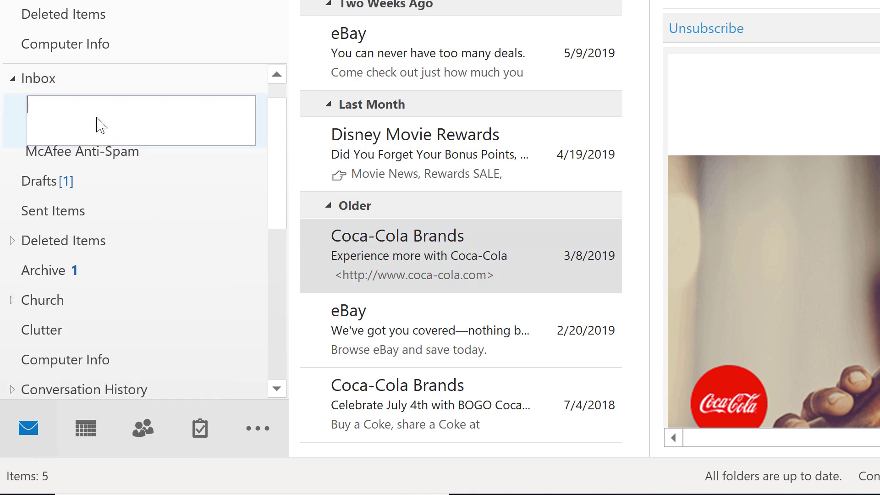
{"action": "type", "text": "D"}
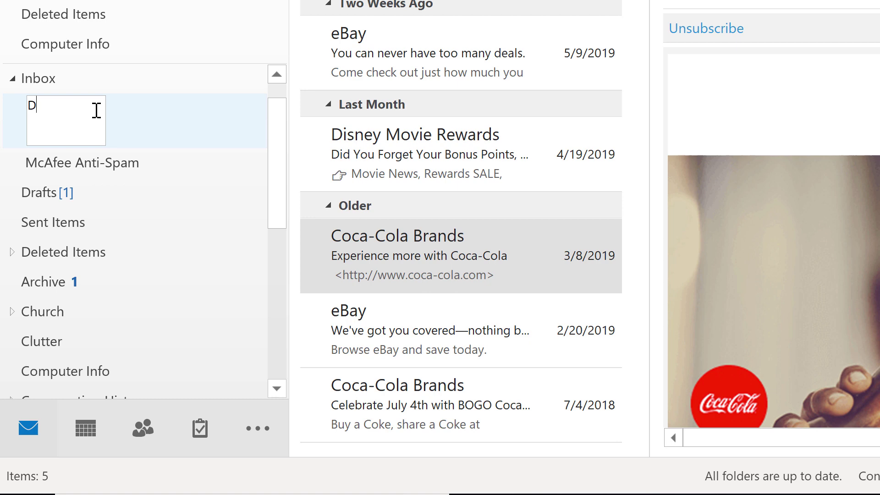
{"action": "type", "text": "isney"}
{"action": "key", "text": "Return"}
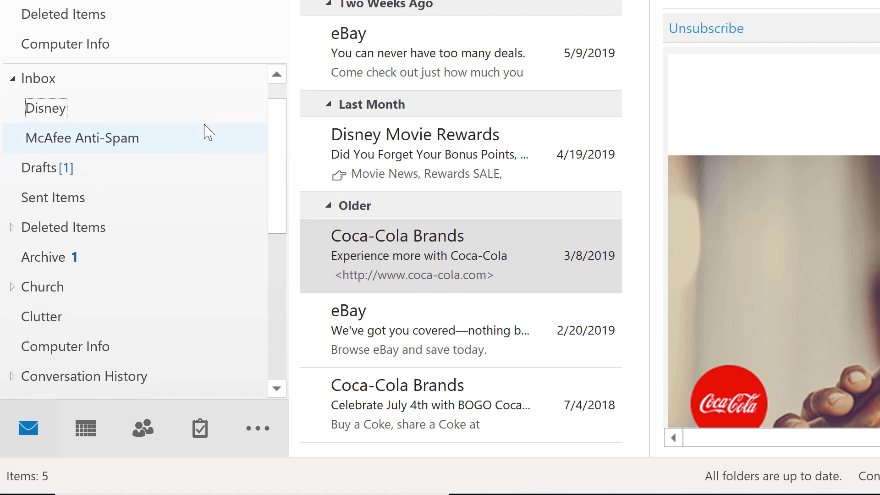
Create a 'Coca-Cola' folder in the Inbox with Ctrl+Shift+E, keeping Inbox as location.
{"action": "right_click", "coordinate": [46, 83]}
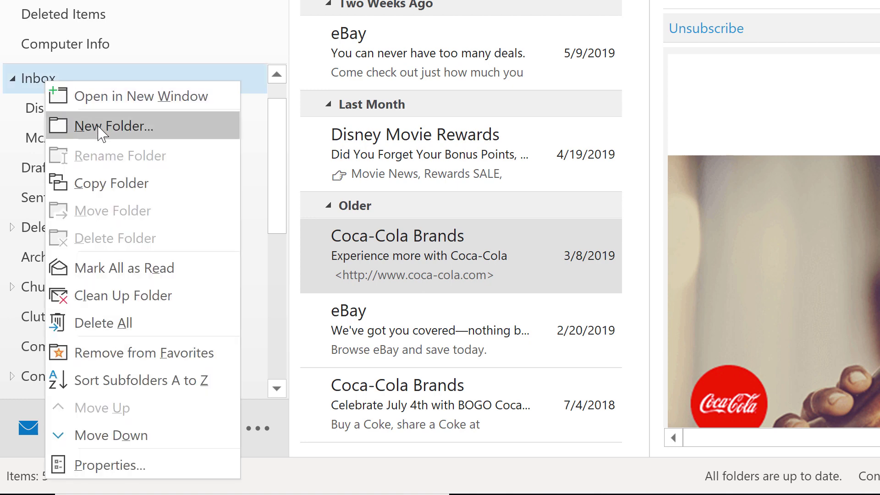
{"action": "key", "text": "Escape"}
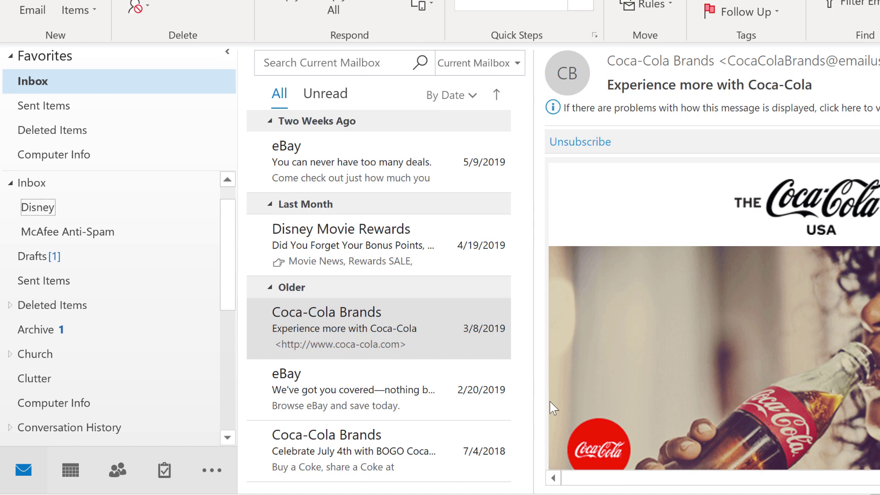
{"action": "key", "text": "ctrl+shift+e"}
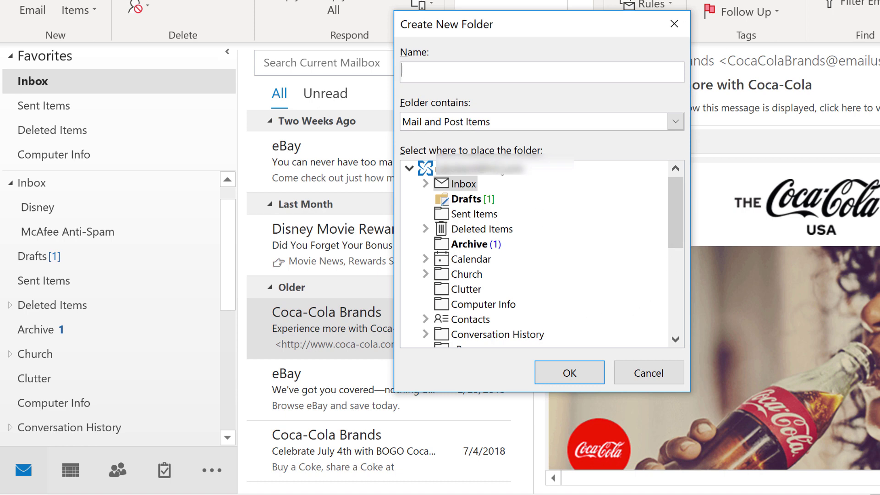
{"action": "type", "text": "Coca-C"}
{"action": "type", "text": "ola"}
{"action": "left_click", "coordinate": [583, 372]}
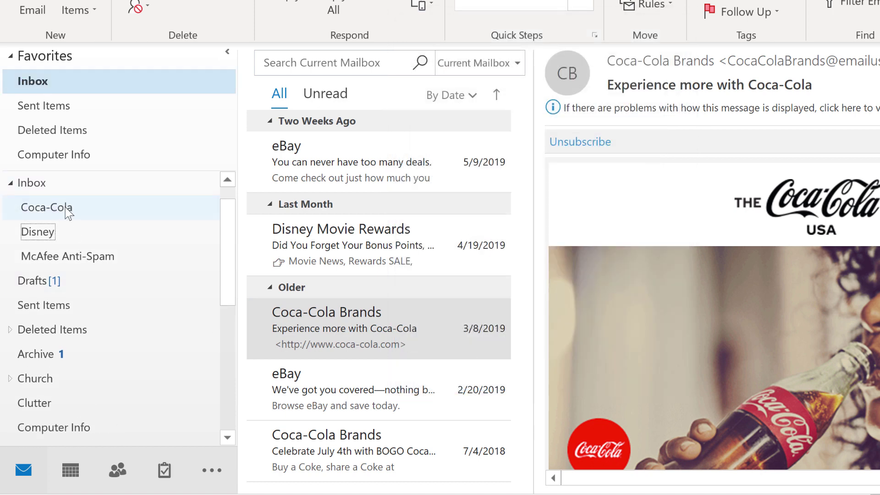
{"action": "mouse_move", "coordinate": [379, 244]}
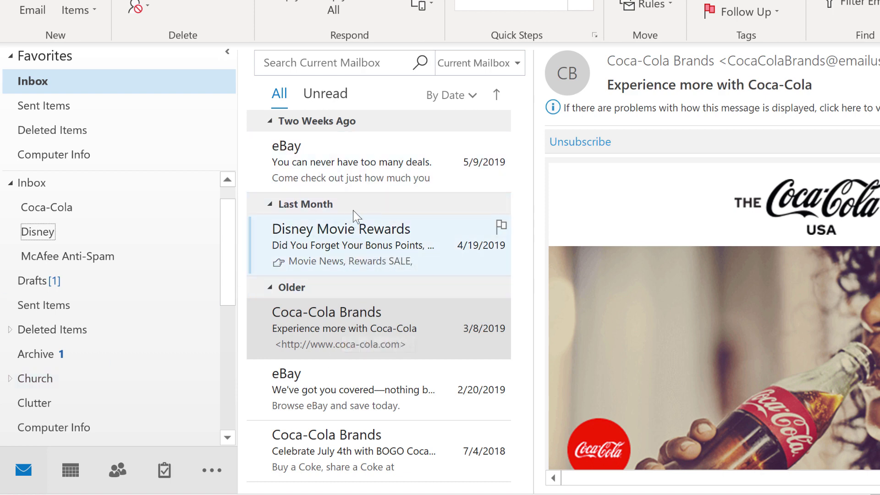
Add an 'Always Move Messages From: eBay' rule targeting the eBay folder.
{"action": "left_click", "coordinate": [311, 168]}
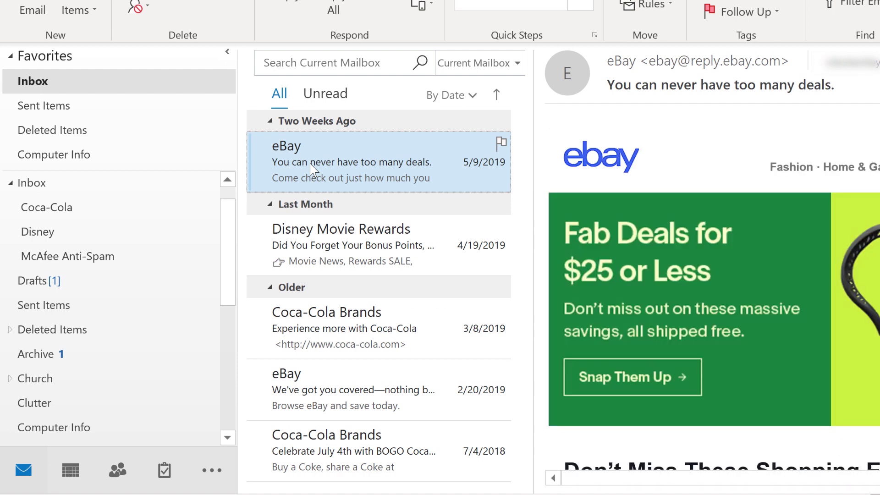
{"action": "right_click", "coordinate": [311, 162]}
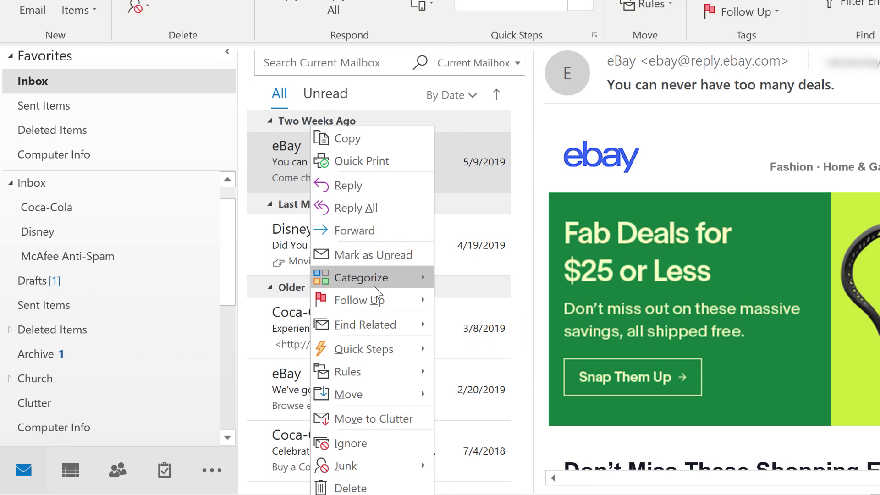
{"action": "mouse_move", "coordinate": [413, 371]}
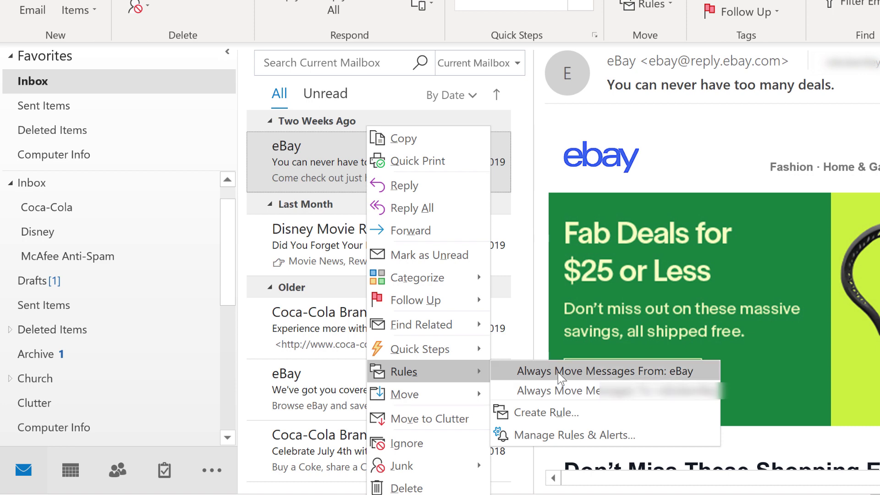
{"action": "left_click", "coordinate": [558, 375]}
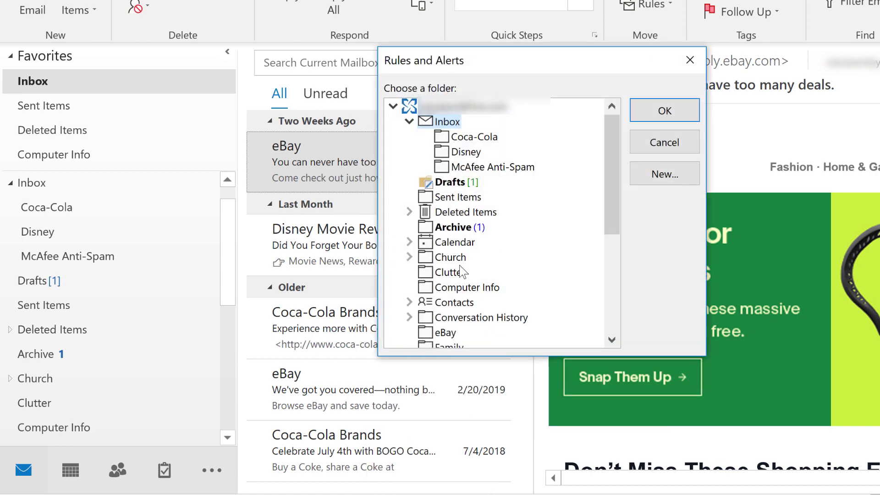
{"action": "left_click", "coordinate": [444, 333]}
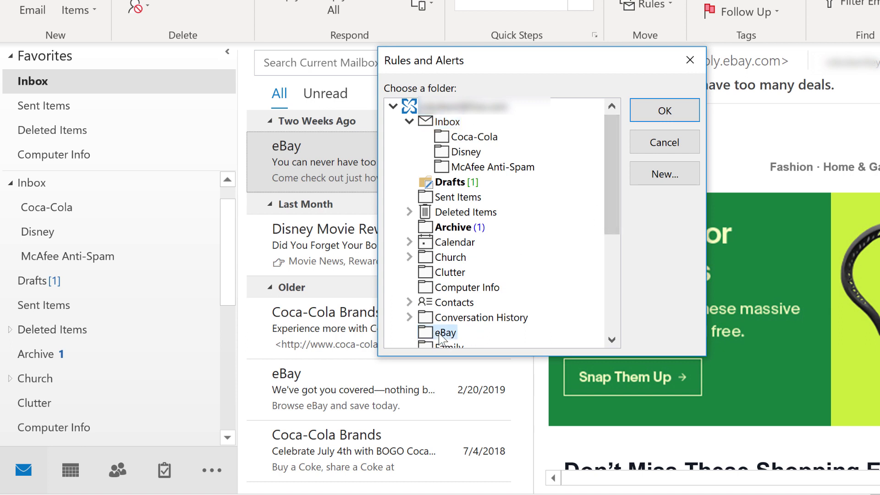
{"action": "left_click", "coordinate": [655, 112]}
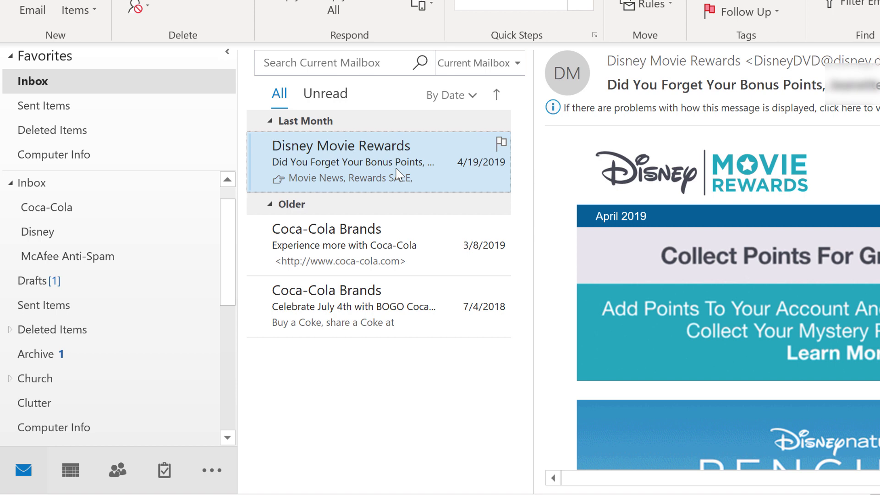
Add an 'Always Move Messages From: Disney Movie Rewards' rule targeting the Disney folder.
{"action": "right_click", "coordinate": [314, 178]}
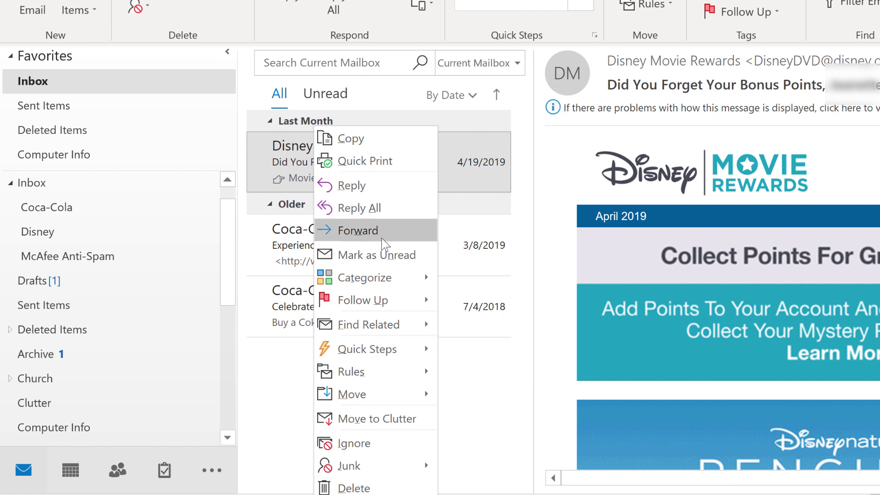
{"action": "mouse_move", "coordinate": [352, 371]}
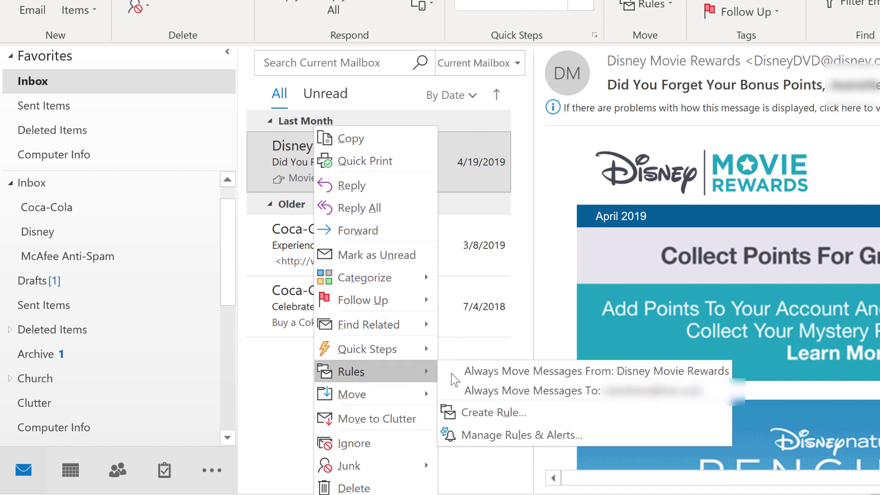
{"action": "left_click", "coordinate": [487, 375]}
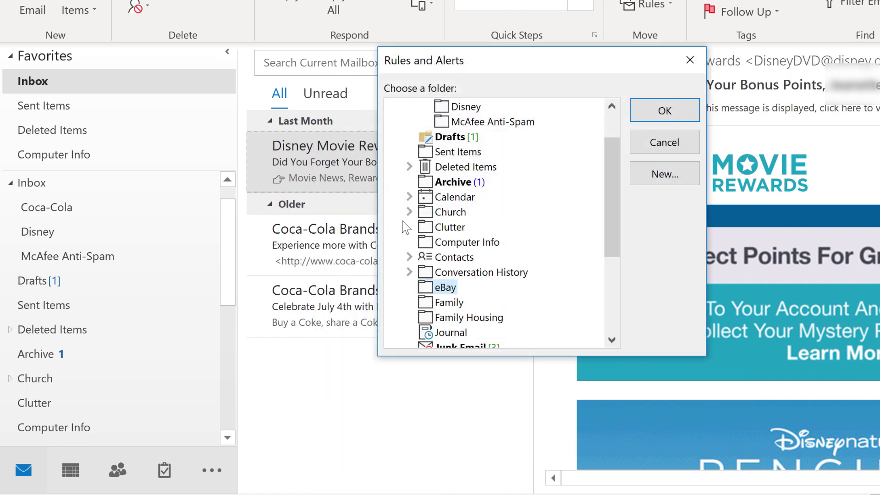
{"action": "left_click", "coordinate": [475, 108]}
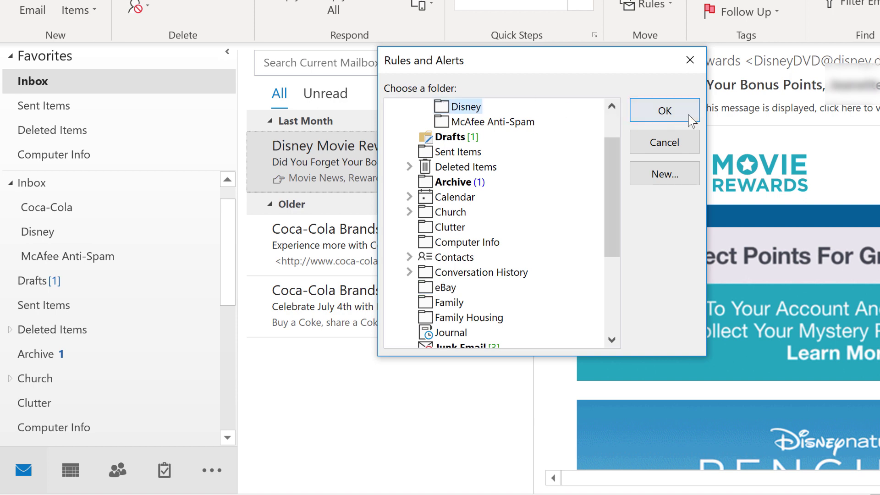
{"action": "left_click", "coordinate": [664, 111]}
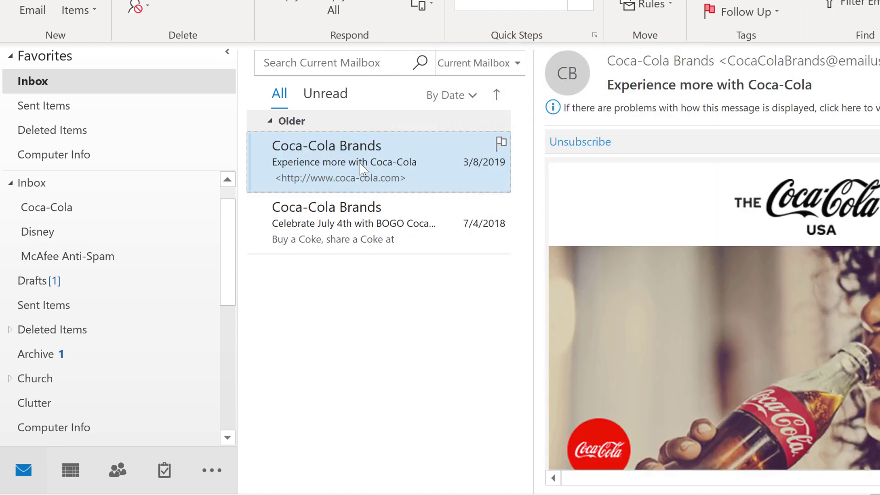
Add an 'Always Move Messages From: Coca-Cola Brands' rule targeting the Coca-Cola folder.
{"action": "right_click", "coordinate": [359, 164]}
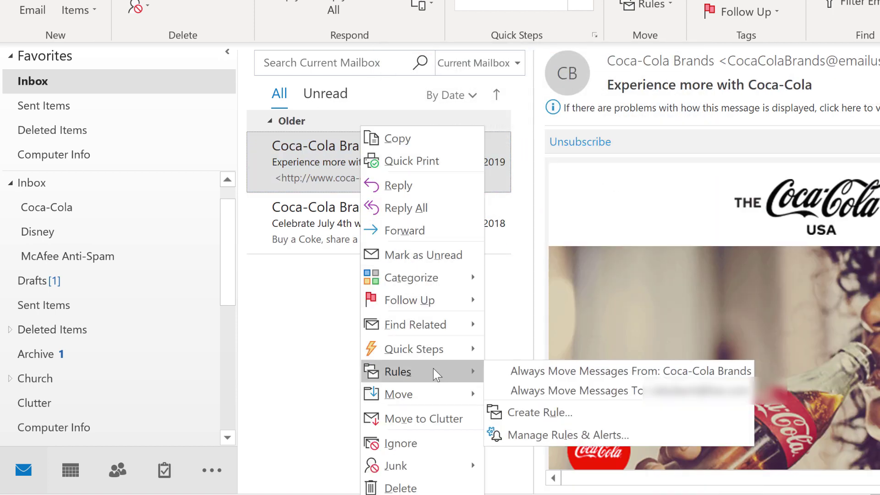
{"action": "left_click", "coordinate": [547, 367]}
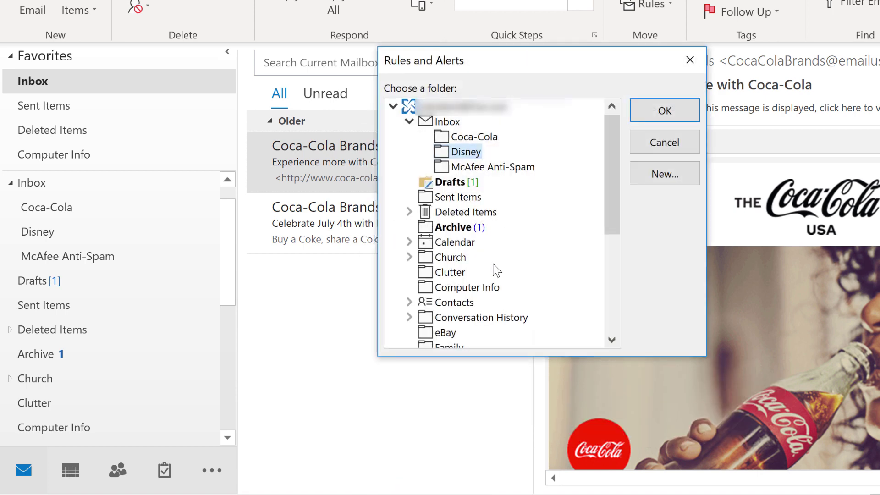
{"action": "left_click", "coordinate": [446, 140]}
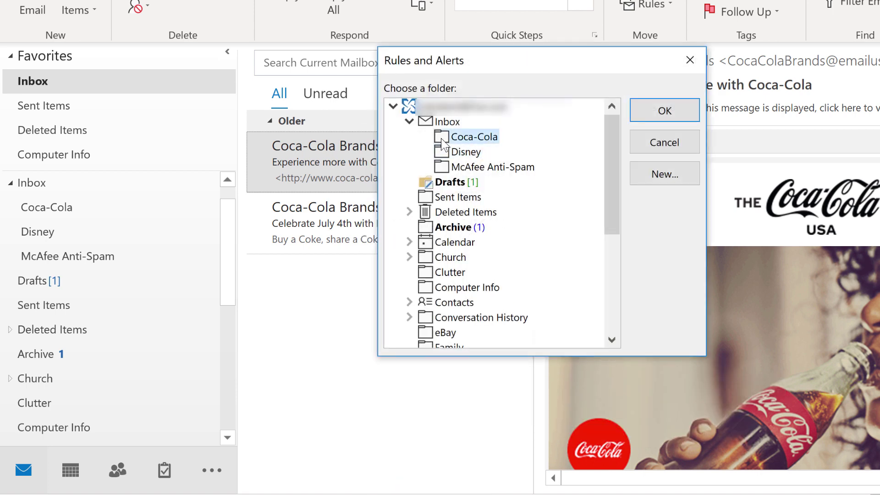
{"action": "left_click", "coordinate": [665, 114]}
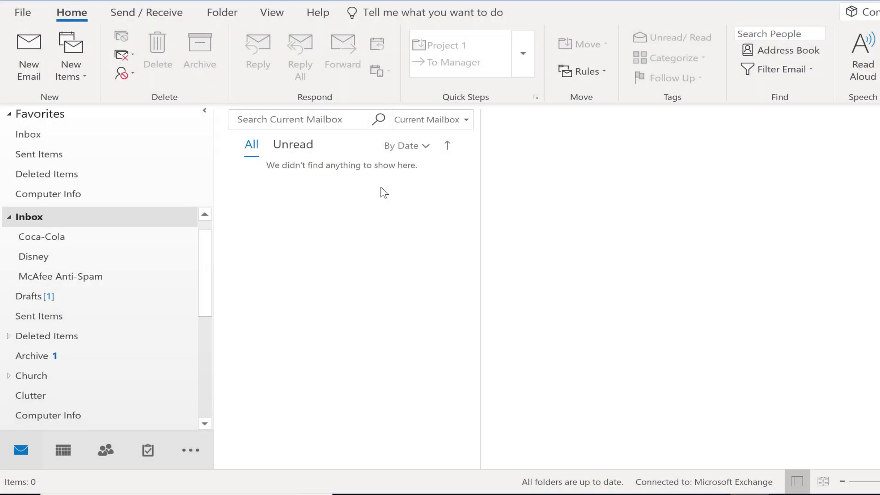
Review the filed messages in the Coca-Cola, Disney and eBay folders in turn.
{"action": "left_click", "coordinate": [58, 241]}
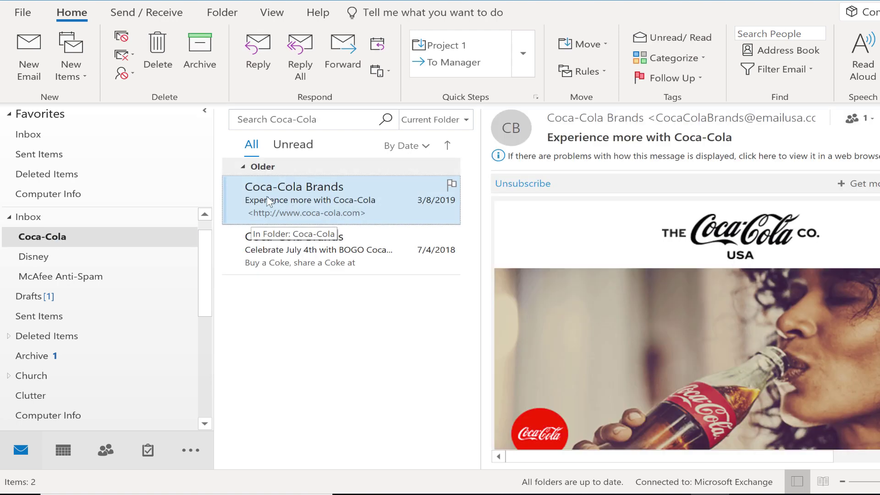
{"action": "left_click", "coordinate": [66, 259]}
{"action": "scroll", "coordinate": [136, 294], "scroll_direction": "down", "scroll_amount": 2}
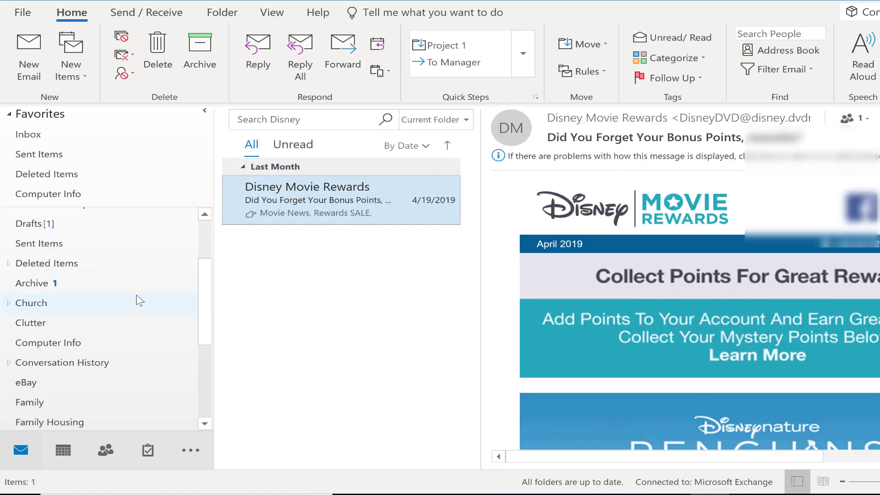
{"action": "left_click", "coordinate": [43, 368]}
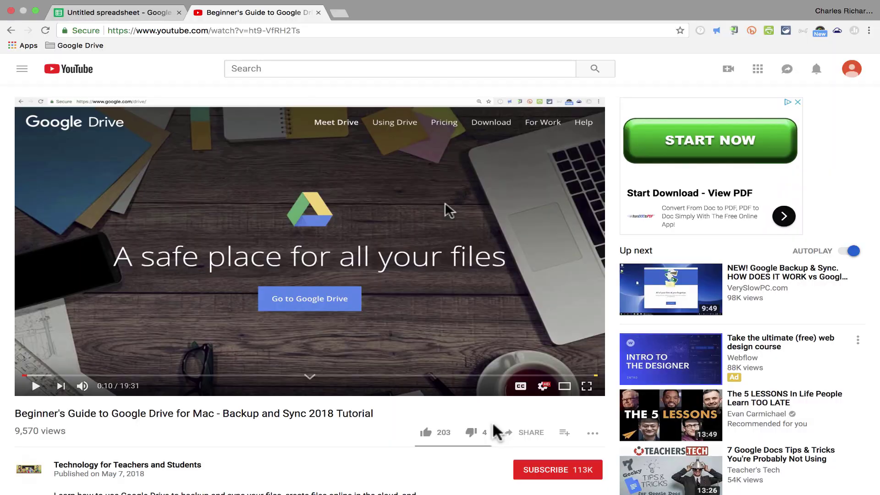
Subscribe to Technology for Teachers and Students and switch on its bell notifications.
{"action": "left_click", "coordinate": [533, 471]}
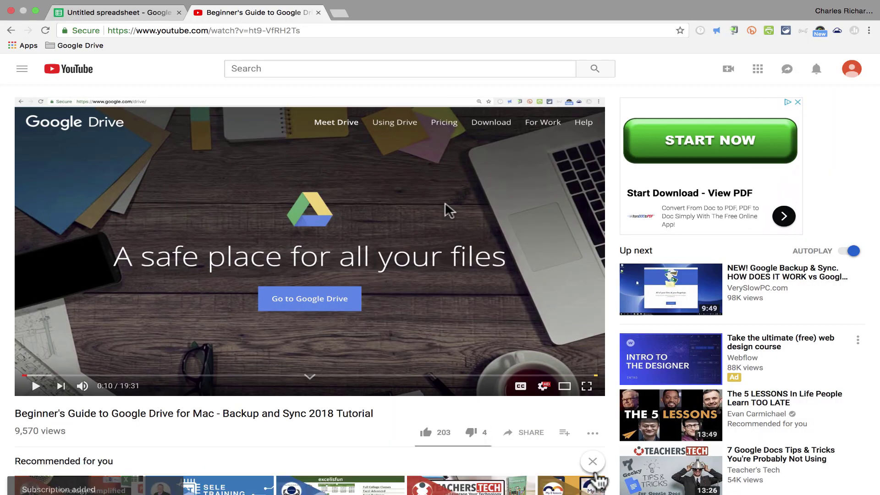
{"action": "scroll", "coordinate": [578, 427], "scroll_direction": "down", "scroll_amount": 5}
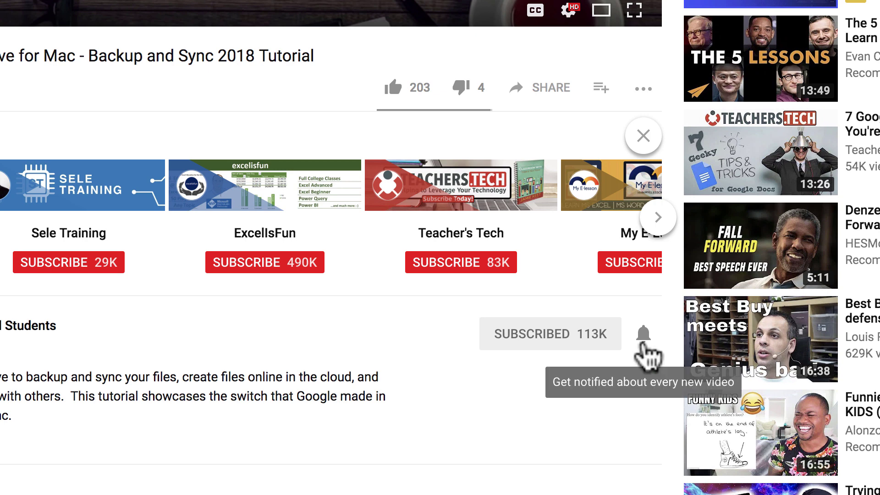
{"action": "left_click", "coordinate": [643, 344]}
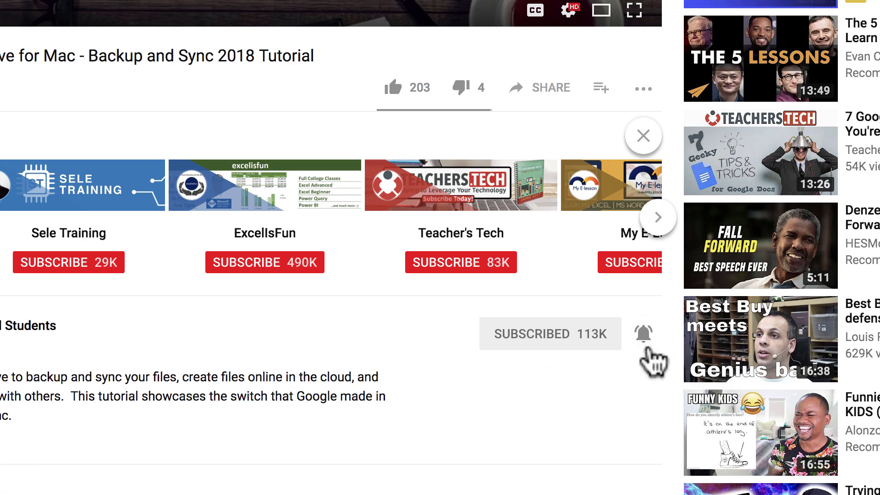